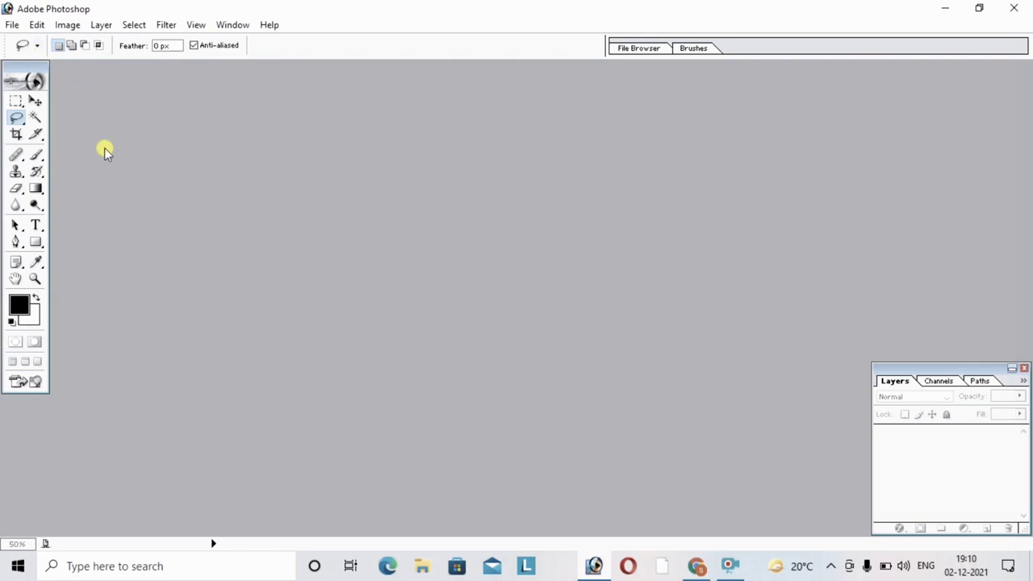
click(12, 24)
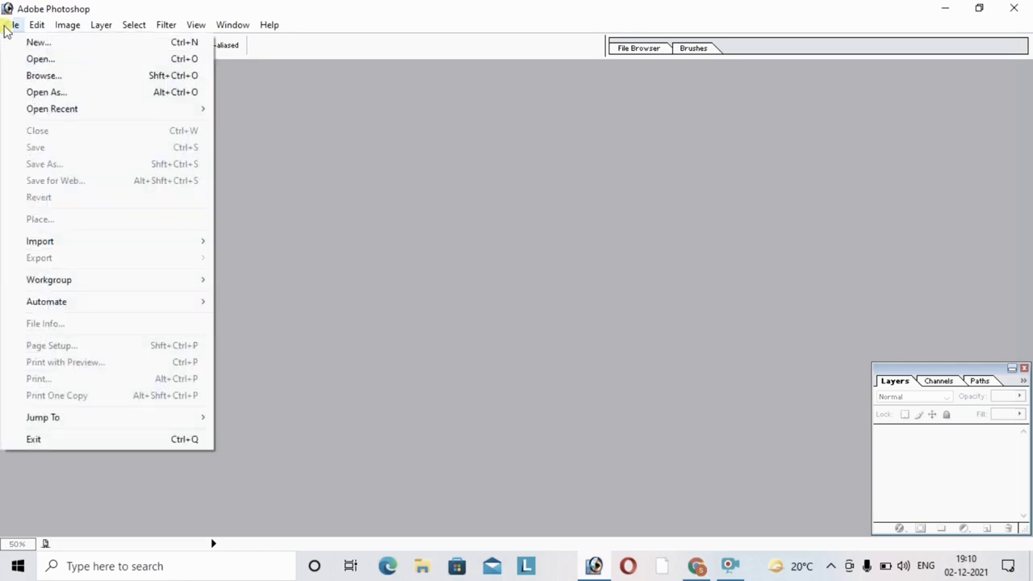
click(31, 63)
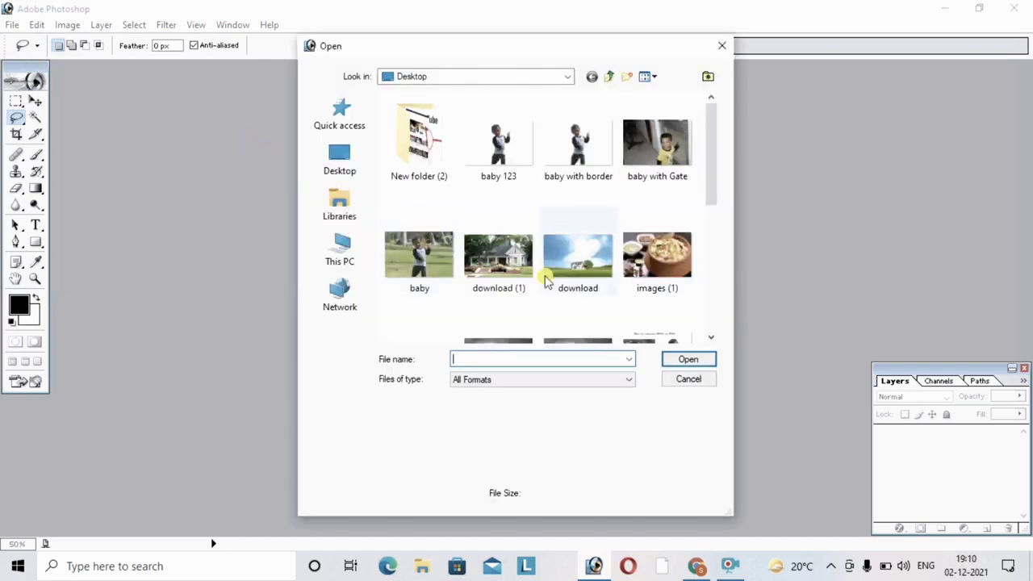
click(682, 381)
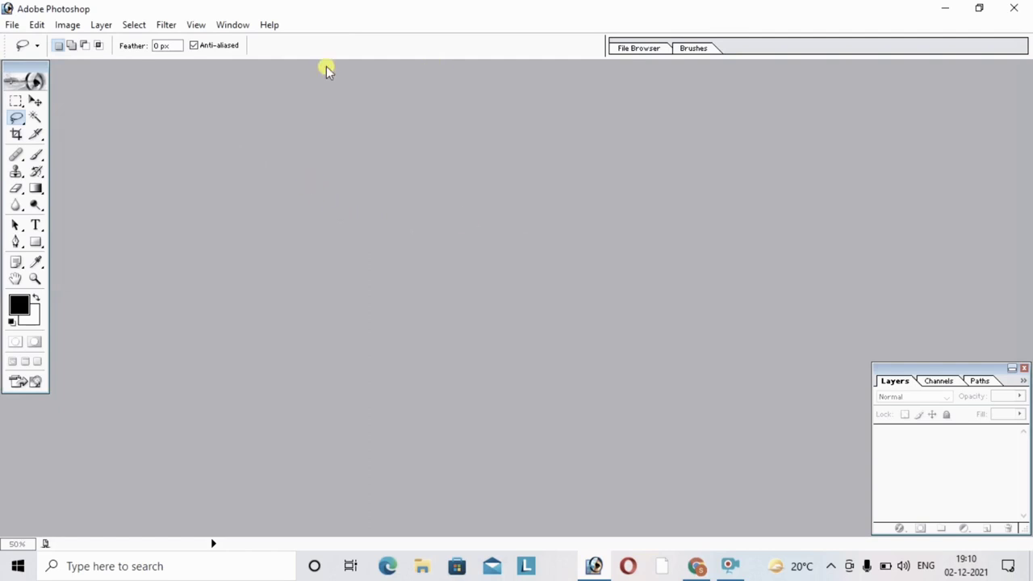
- Open the baby photo from the Desktop folder
double_click(259, 161)
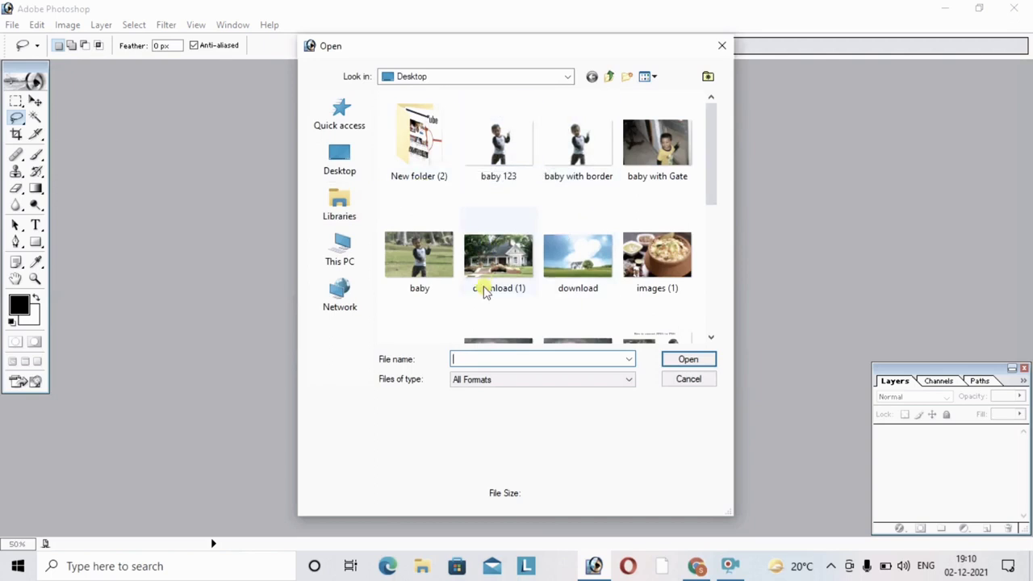
double_click(414, 260)
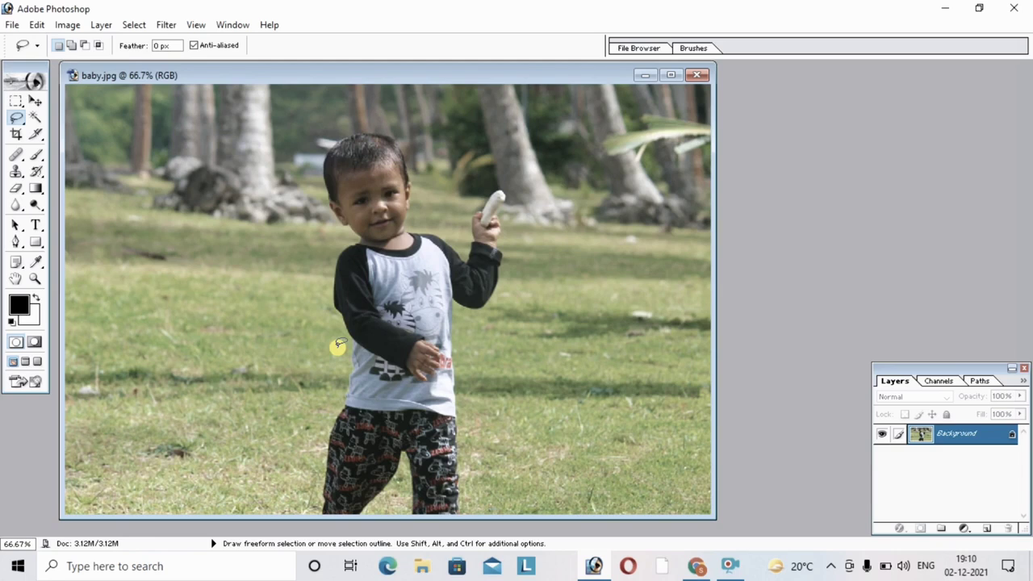
- Select the child with the Lasso tool by tracing the head, raised hand, arms, shirt and trousers down to the photo's lower edge
click(18, 119)
mouse_move(330, 150)
mouse_down()
mouse_move(355, 133)
mouse_move(391, 136)
mouse_move(413, 187)
mouse_move(404, 229)
mouse_move(435, 234)
mouse_move(469, 261)
mouse_move(474, 214)
mouse_move(502, 191)
mouse_move(490, 216)
mouse_move(503, 227)
mouse_move(500, 267)
mouse_up()
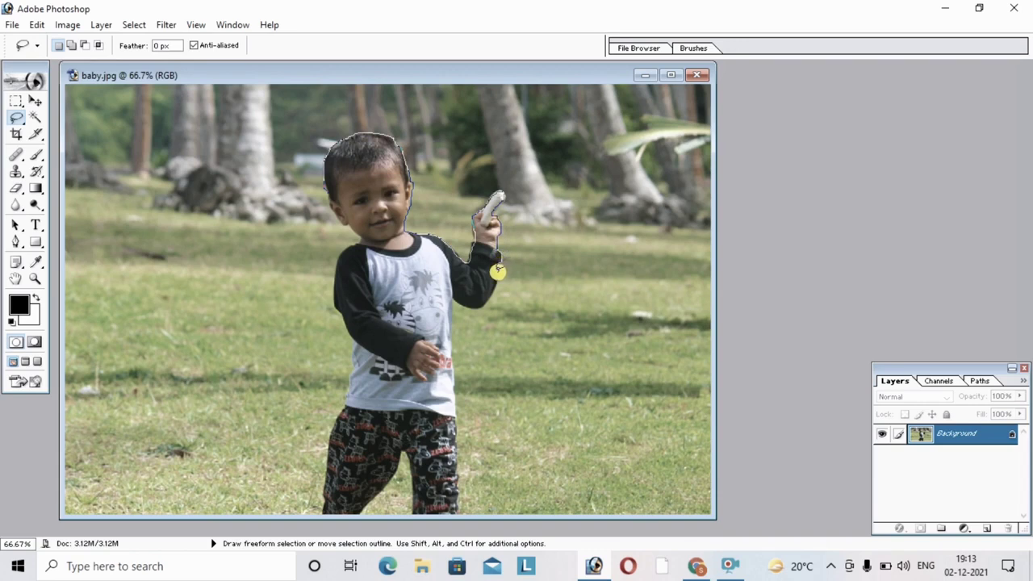
mouse_move(496, 278)
mouse_down()
mouse_move(480, 304)
mouse_move(458, 302)
mouse_up()
drag(453, 348, 459, 506)
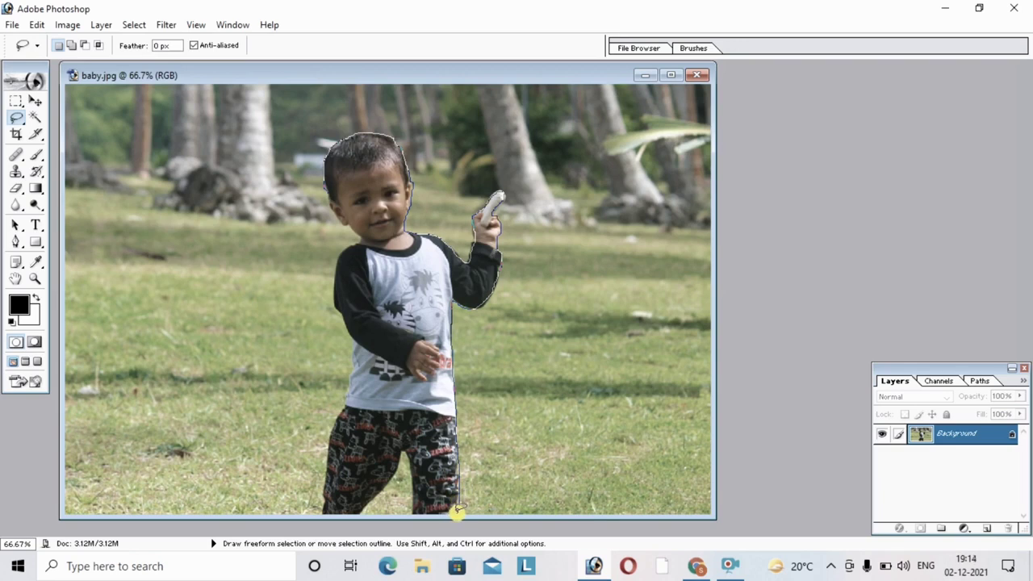
mouse_move(454, 511)
mouse_down()
mouse_move(411, 514)
mouse_move(400, 453)
mouse_move(361, 514)
mouse_move(318, 517)
mouse_move(350, 513)
mouse_move(318, 517)
mouse_move(354, 359)
mouse_move(334, 300)
mouse_move(354, 229)
mouse_up()
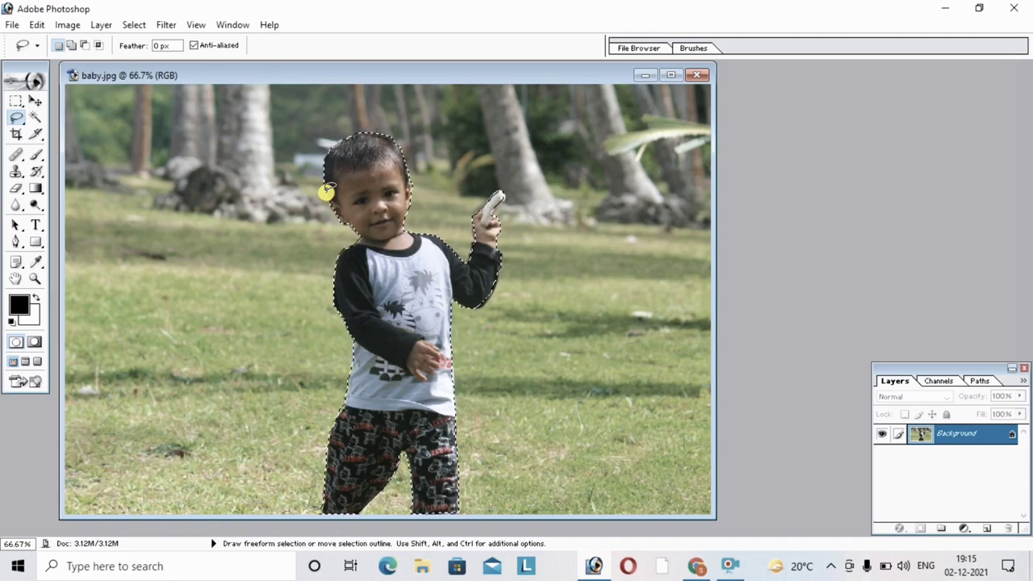
- Feather the selection around the child
click(131, 25)
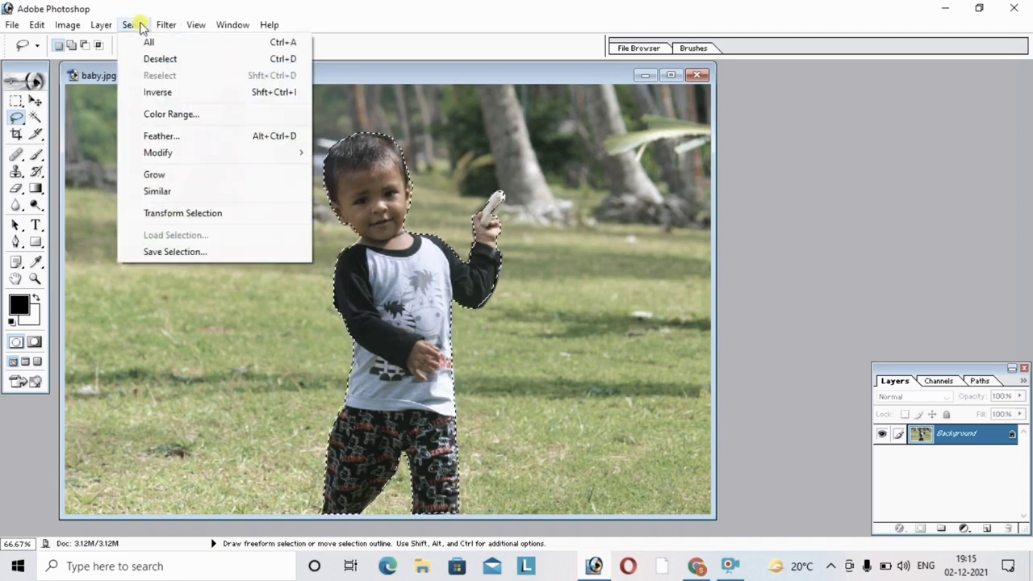
click(162, 136)
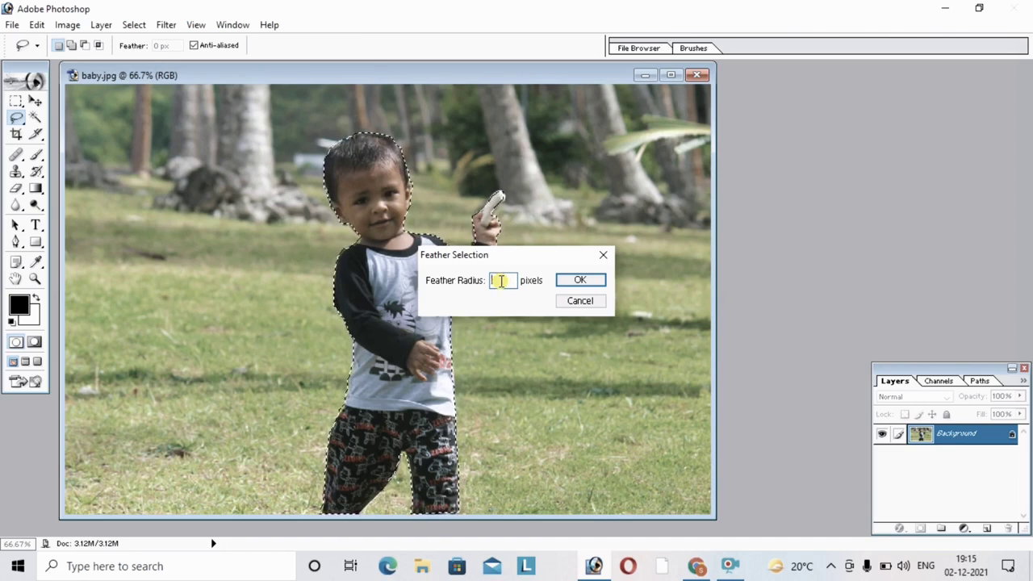
click(572, 281)
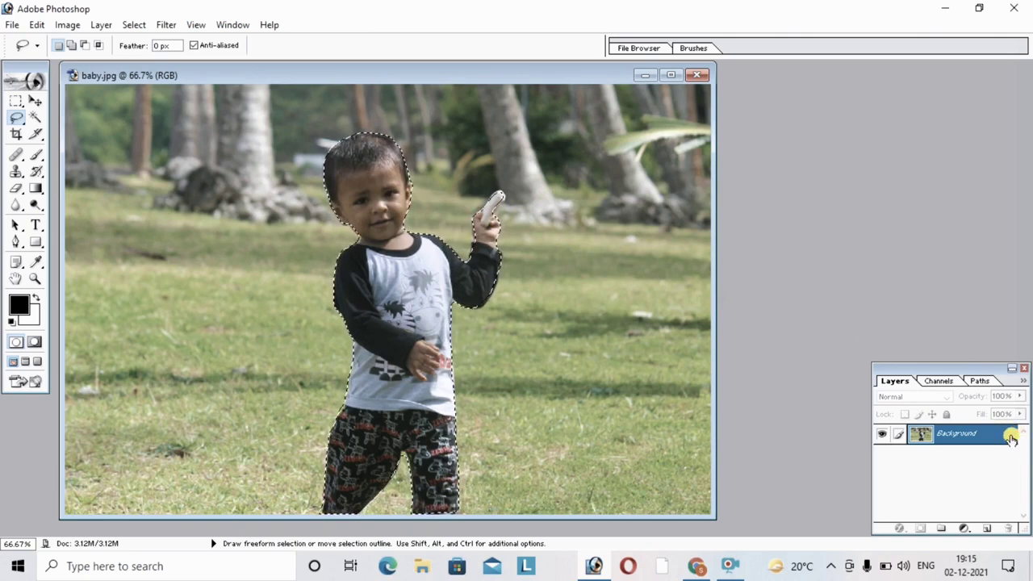
- Convert the Background into the regular layer Layer 0 and add a layer mask from the selection to hide the surroundings
double_click(1011, 436)
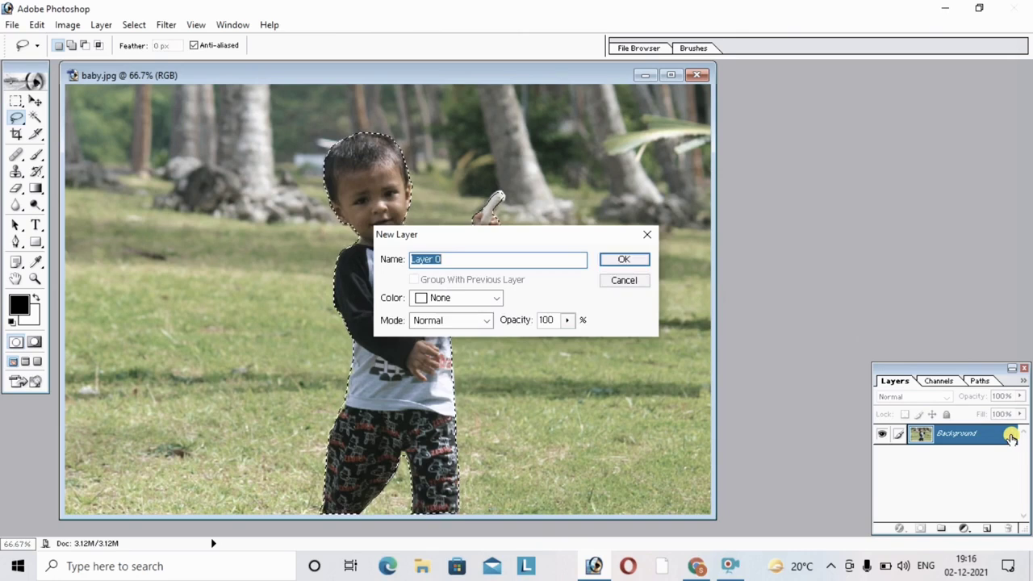
click(621, 259)
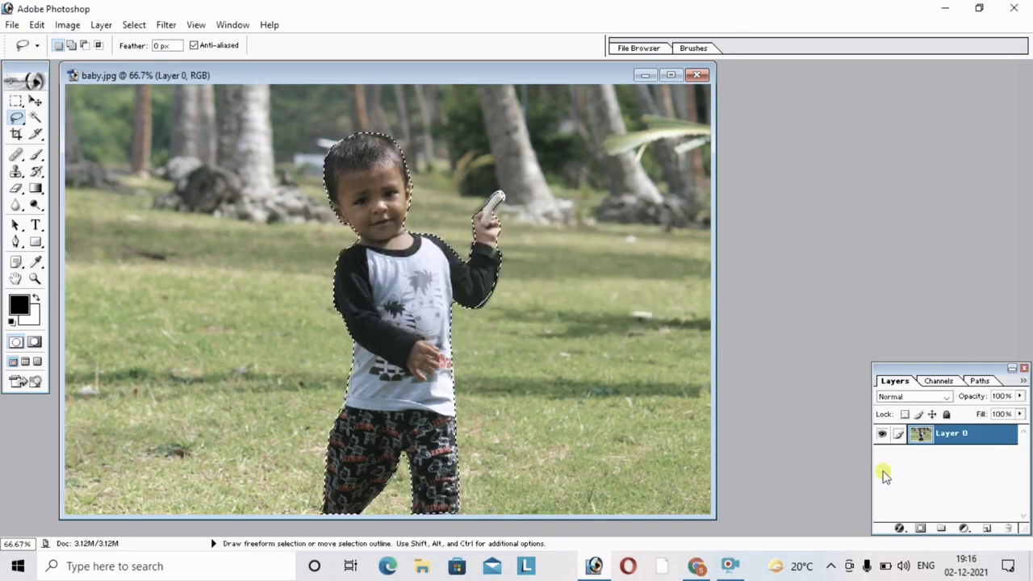
click(921, 528)
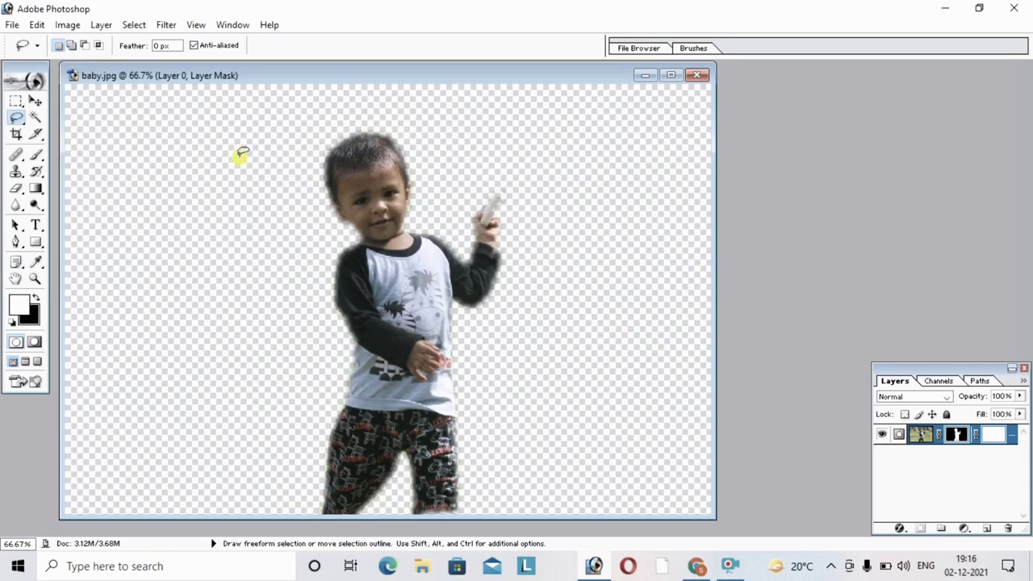
- Start saving the cutout as a new file and choose PNG (*.PNG) as its format
click(12, 25)
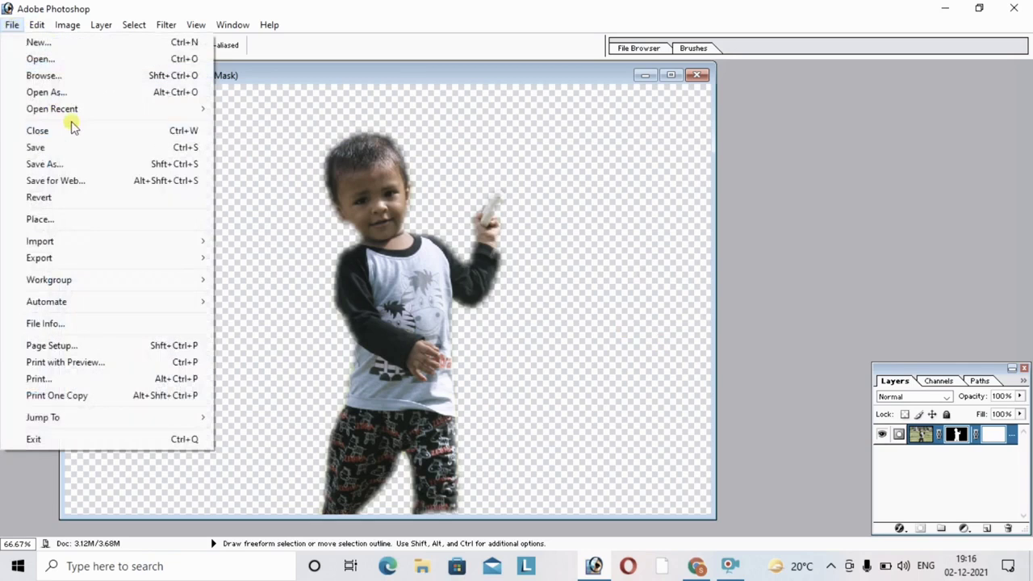
click(76, 164)
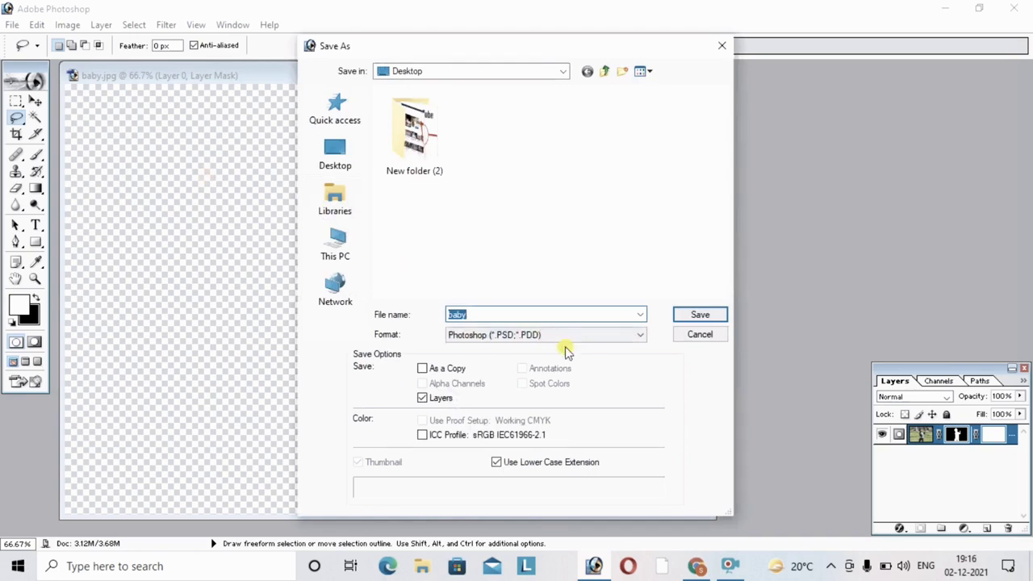
click(585, 338)
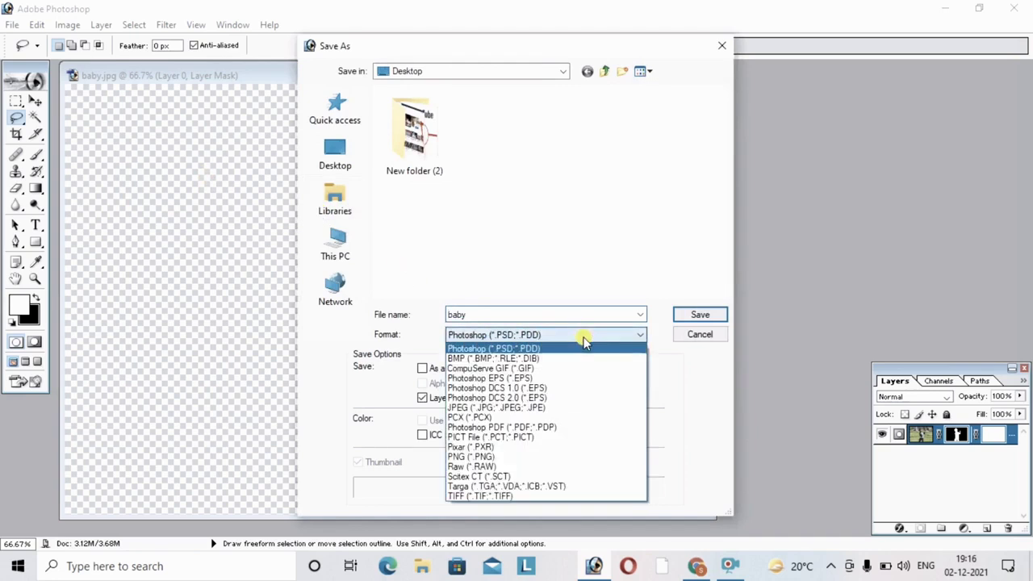
click(520, 458)
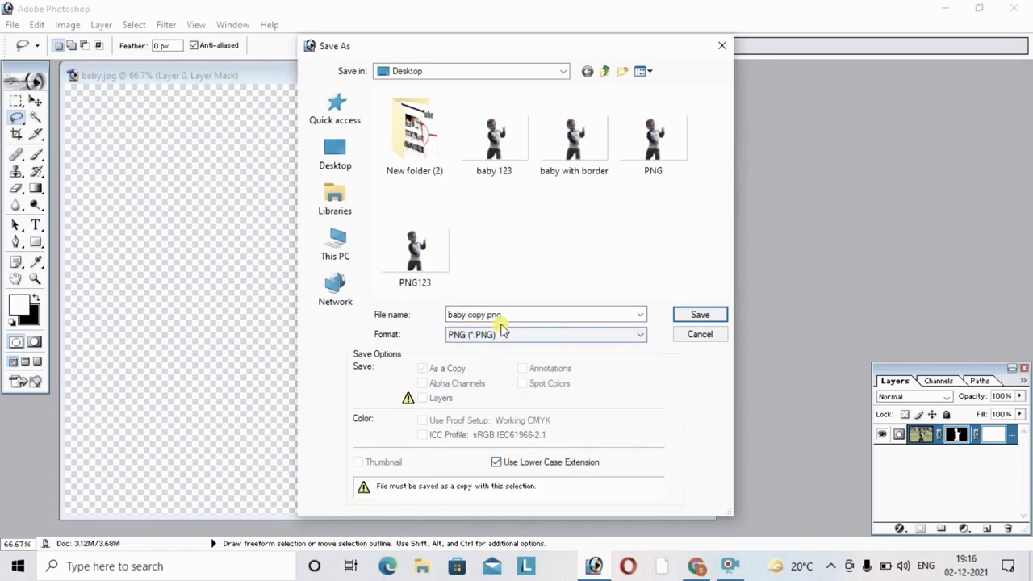
- Name the copy 2Dec.png and save it to the Desktop with interlacing set to None
drag(490, 315, 448, 315)
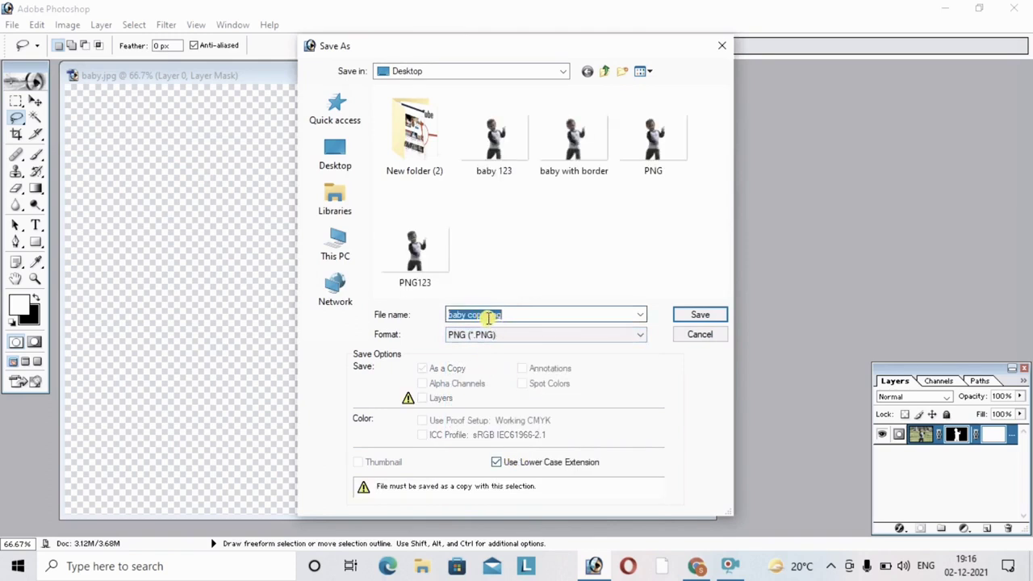
click(492, 319)
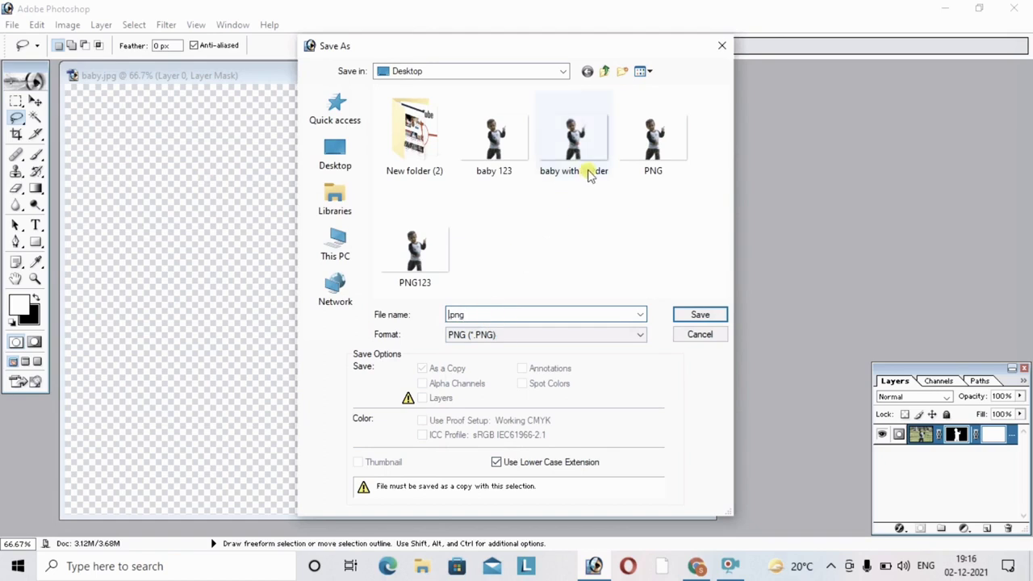
click(452, 315)
text(Dec)
click(450, 315)
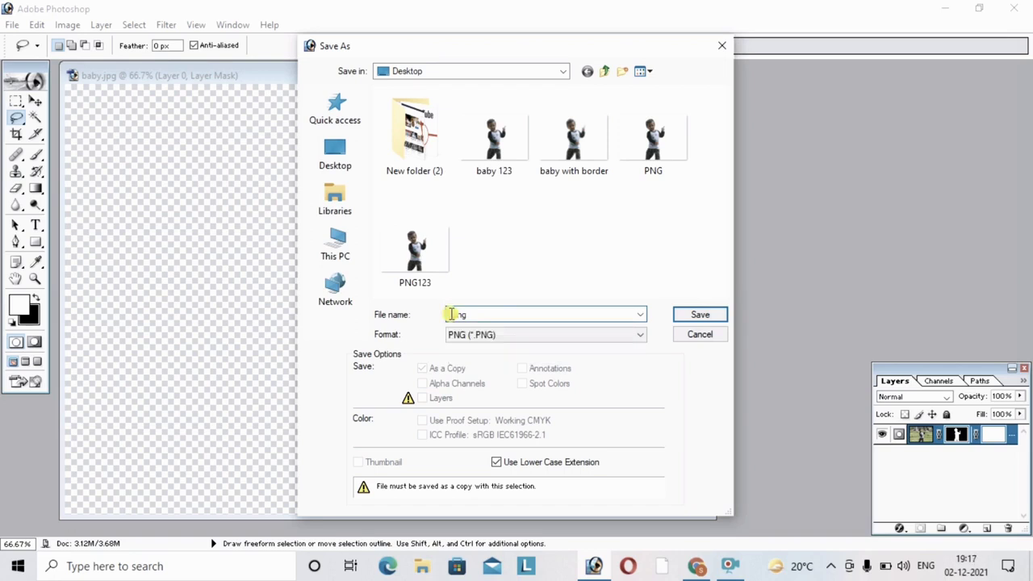
text(2Dec)
click(337, 161)
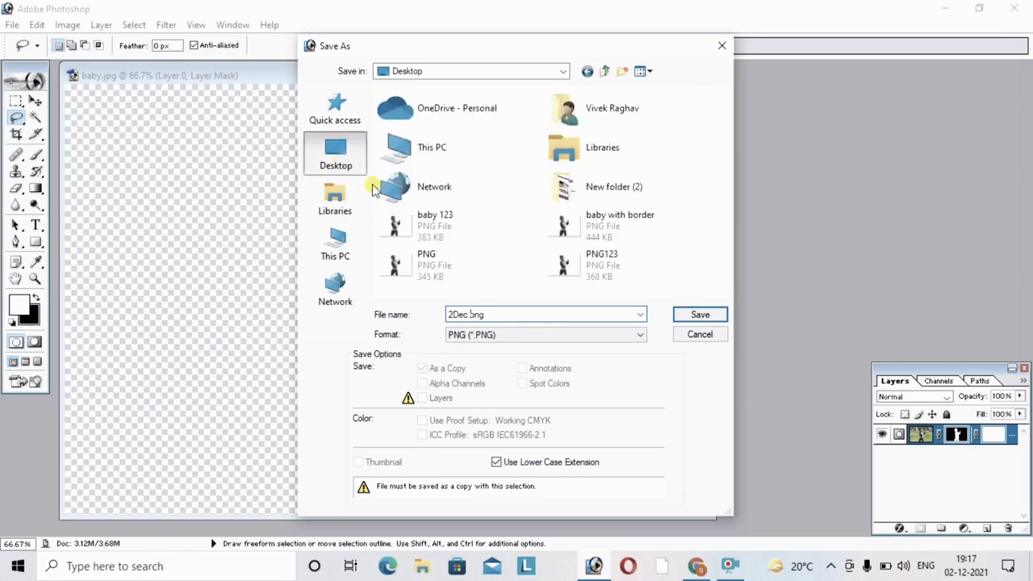
click(699, 315)
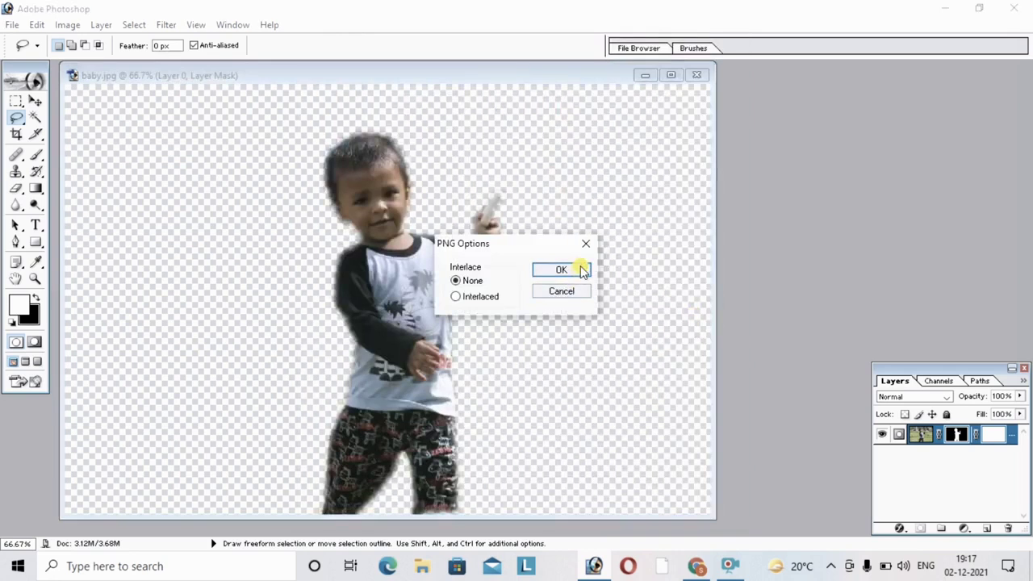
click(562, 270)
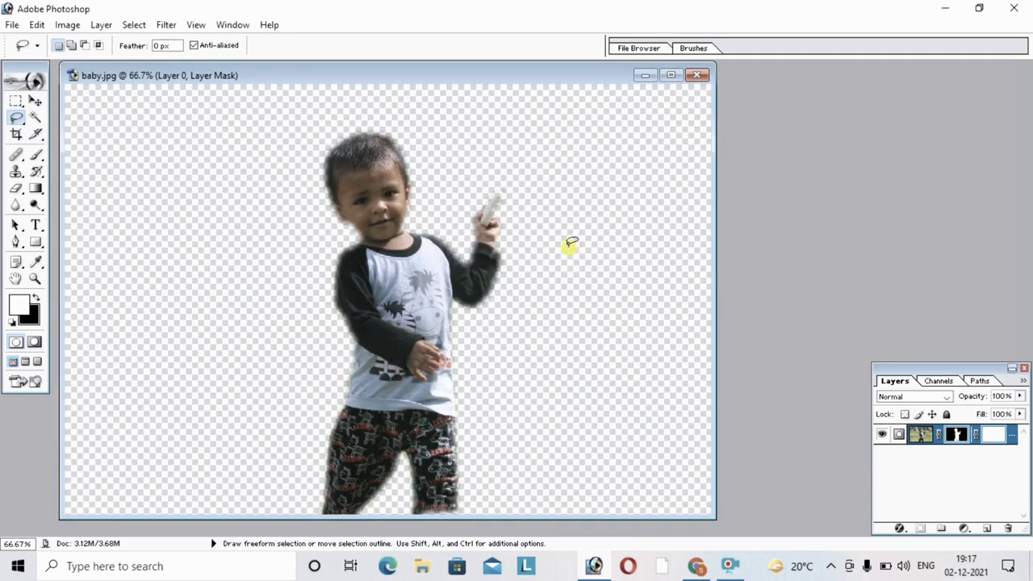
- Close the baby.jpg document without saving its changes and return to the Windows desktop
click(698, 75)
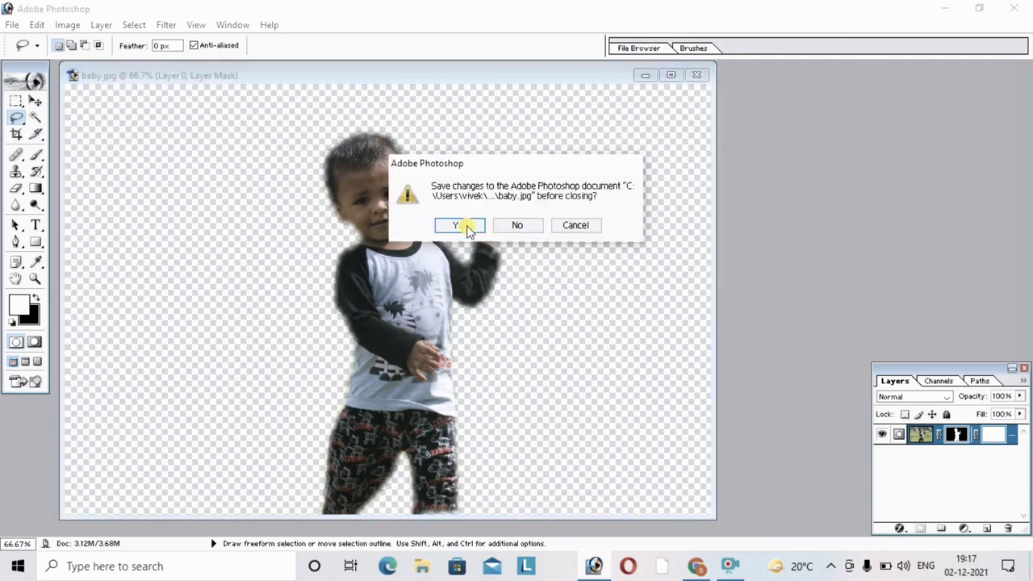
click(499, 226)
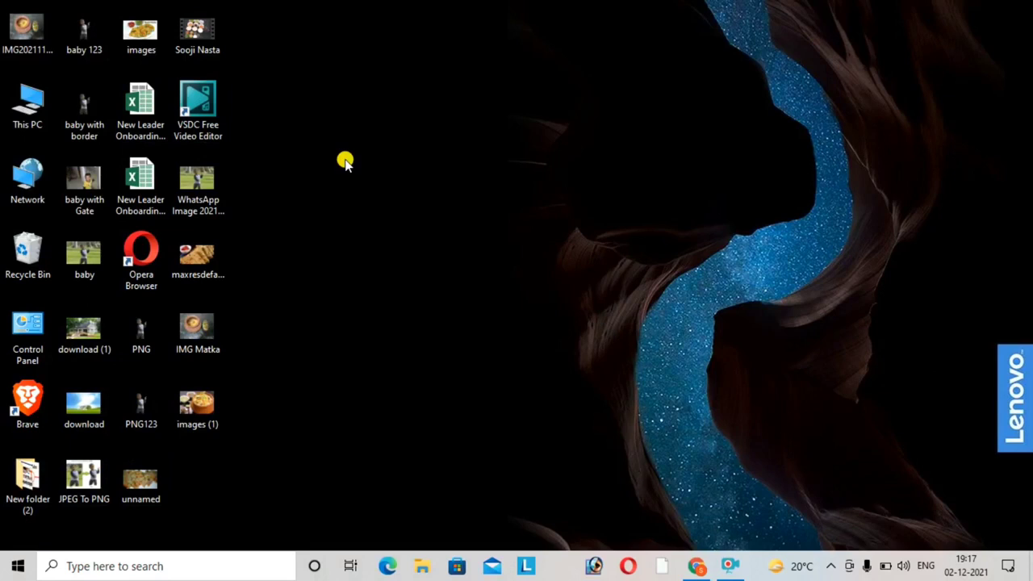
- Refresh the desktop and open 2Dec.png in Photos to inspect the cutout's edges, then minimize the viewer
right_click(345, 161)
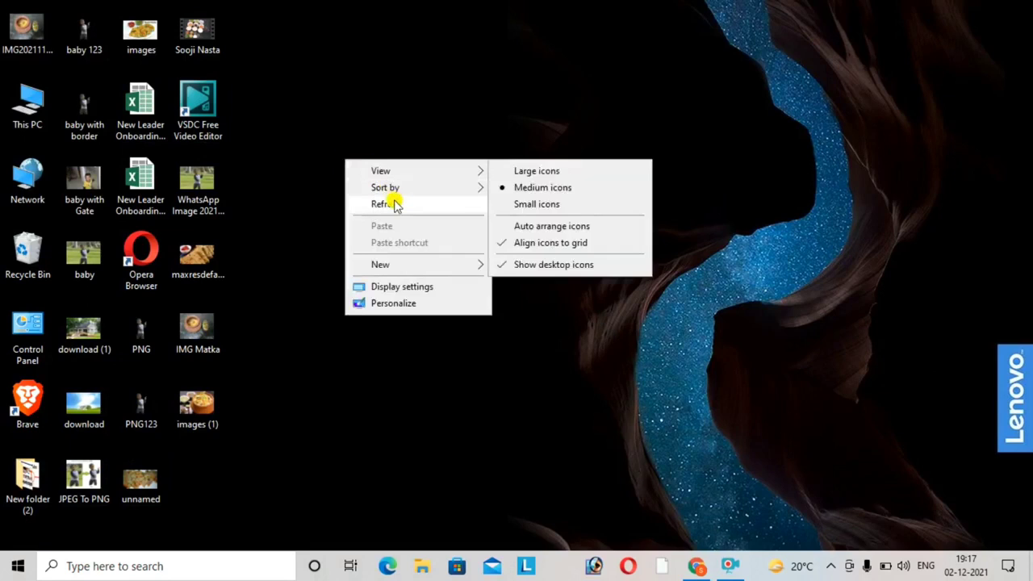
click(379, 204)
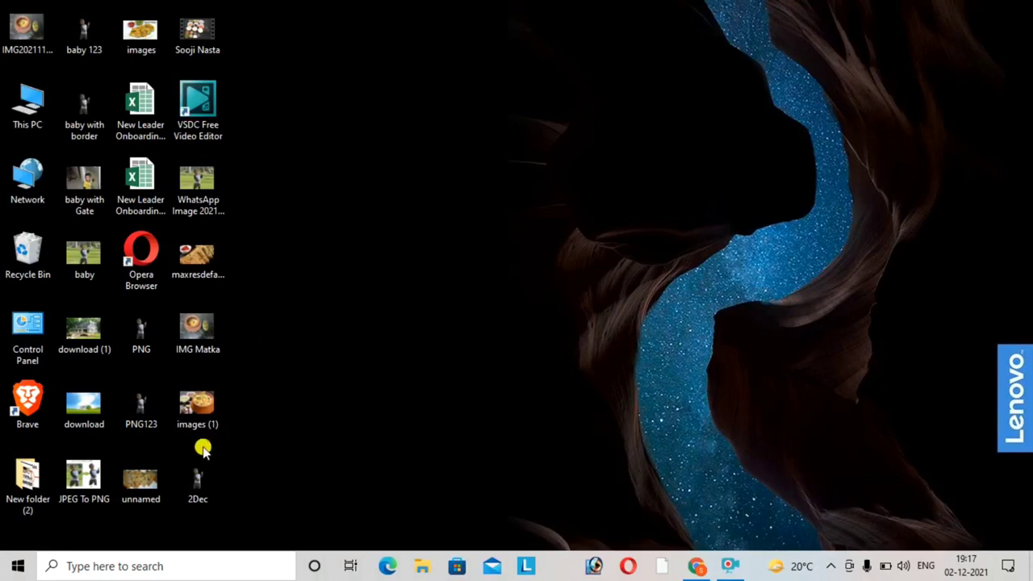
click(200, 476)
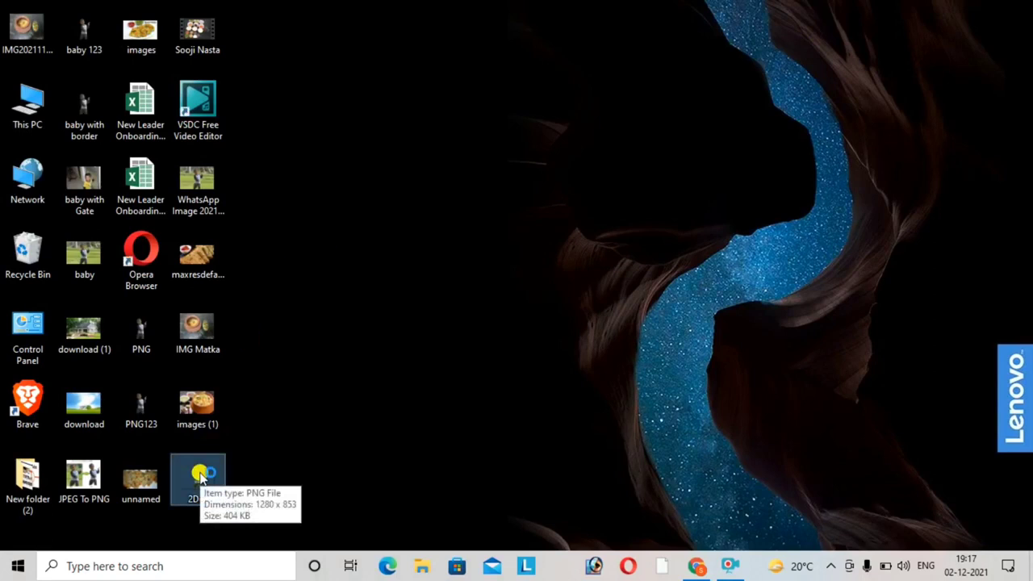
double_click(199, 476)
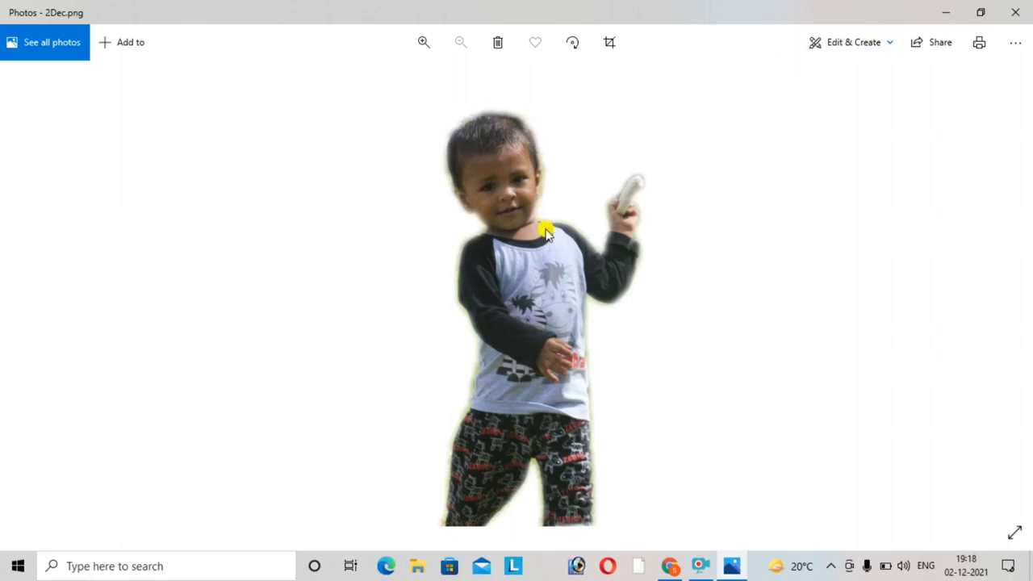
click(946, 13)
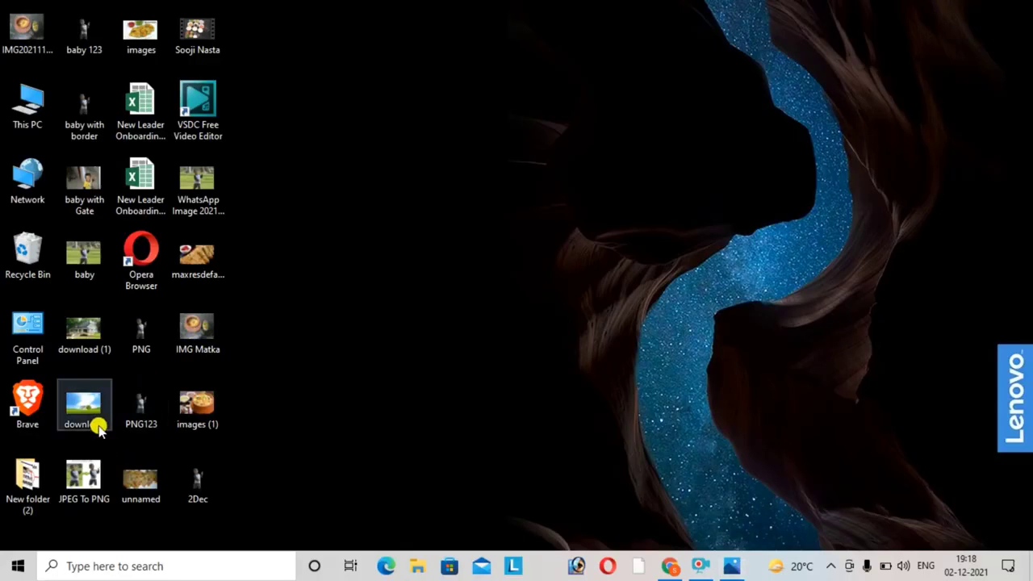
- View PNG123.png and baby with border.png from the desktop to compare their cutout edges
click(139, 413)
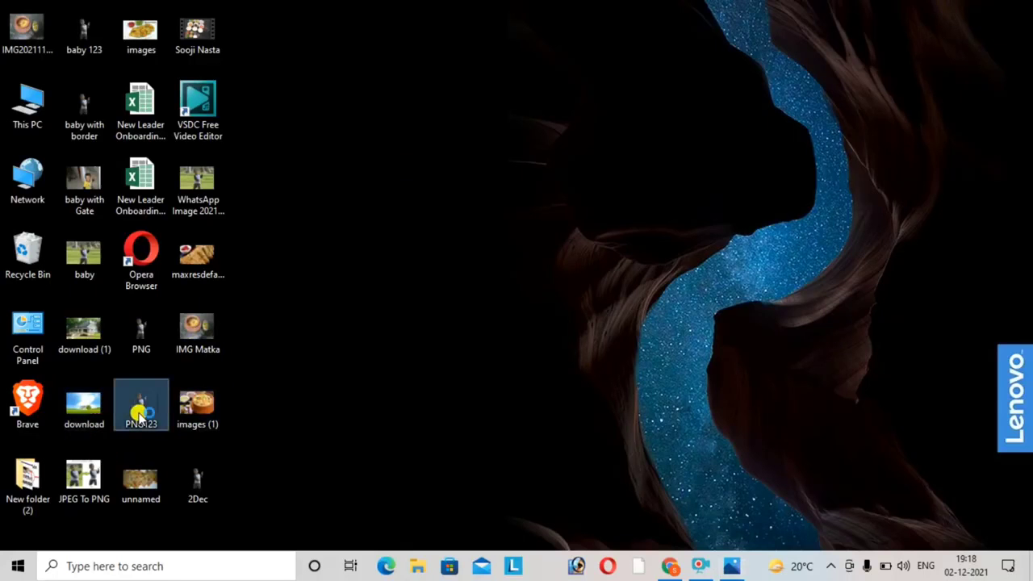
double_click(139, 413)
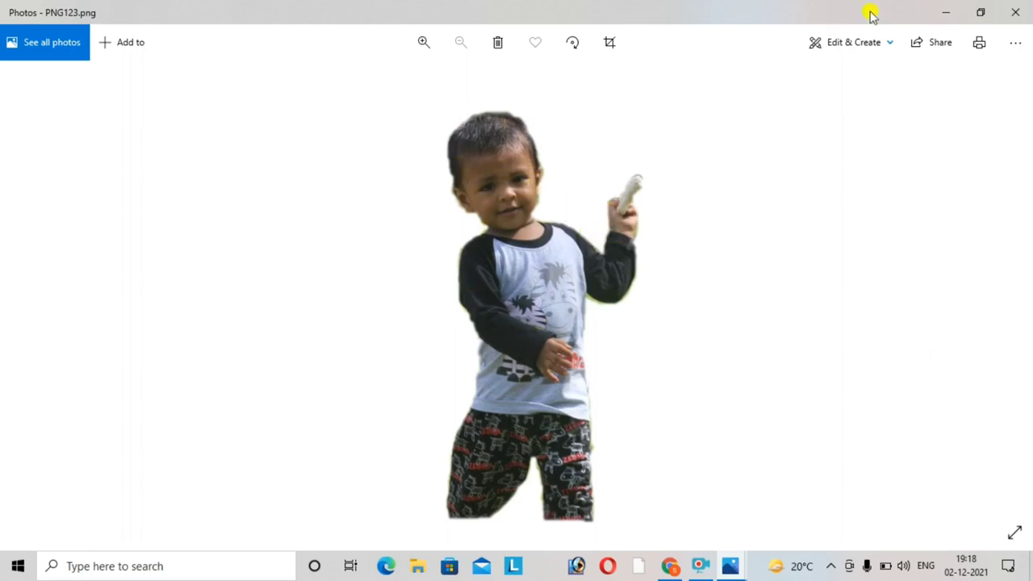
click(943, 13)
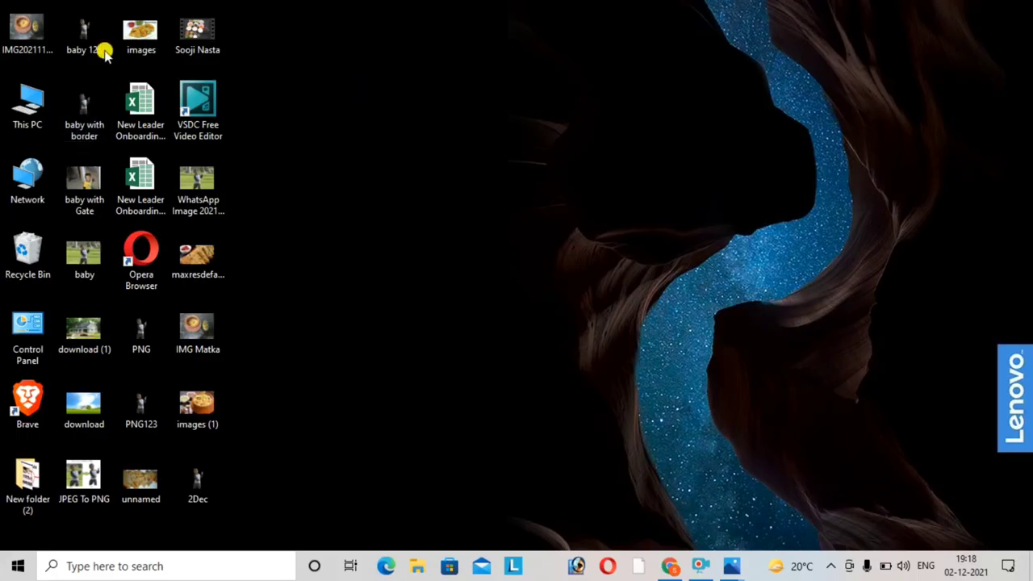
click(83, 122)
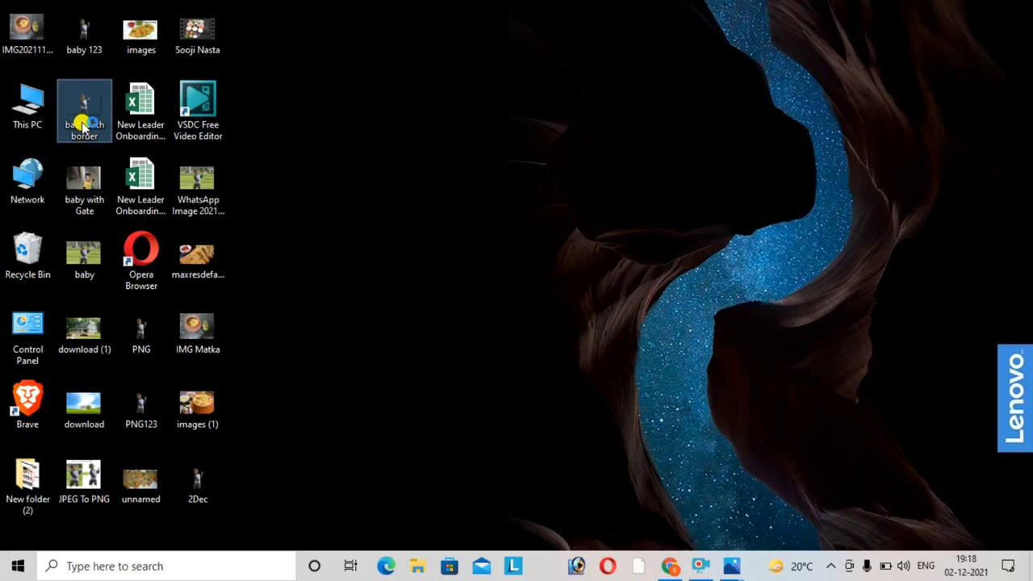
double_click(83, 123)
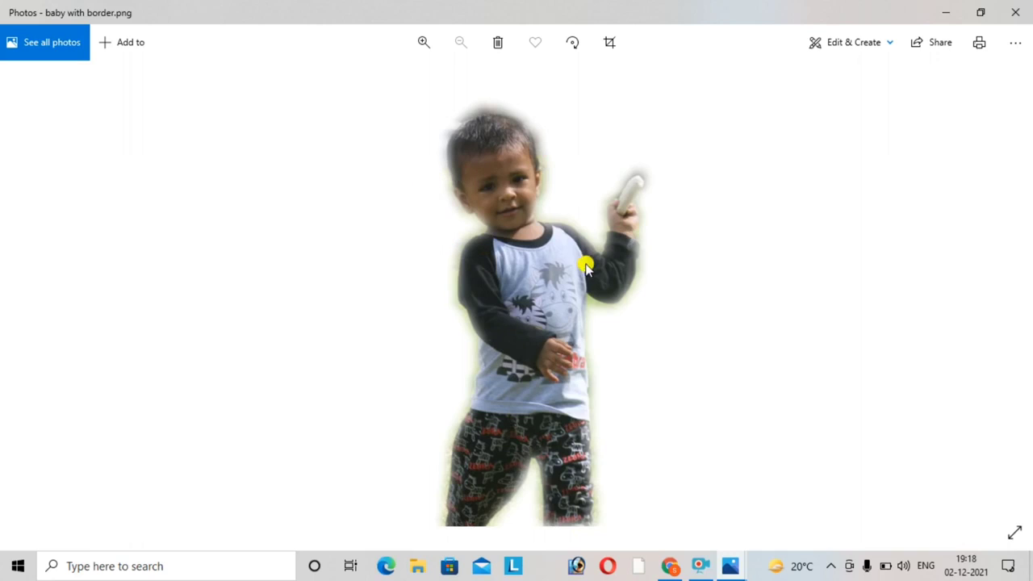
click(700, 567)
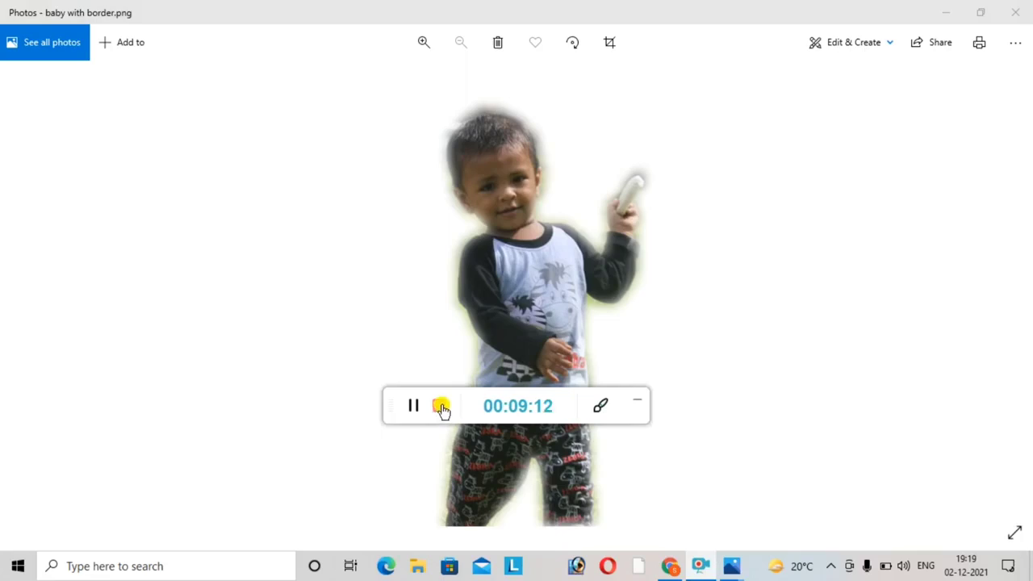
click(441, 407)
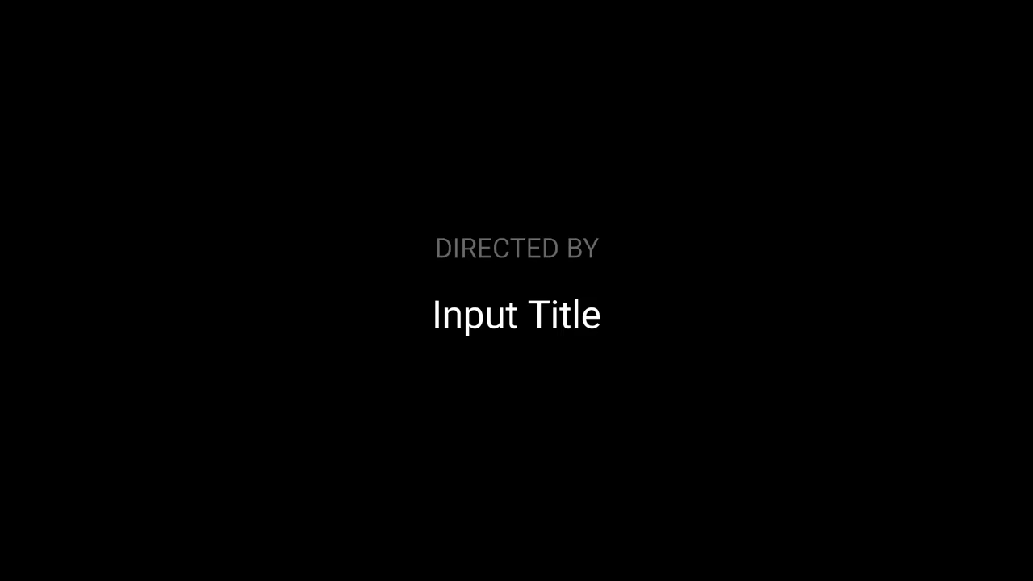